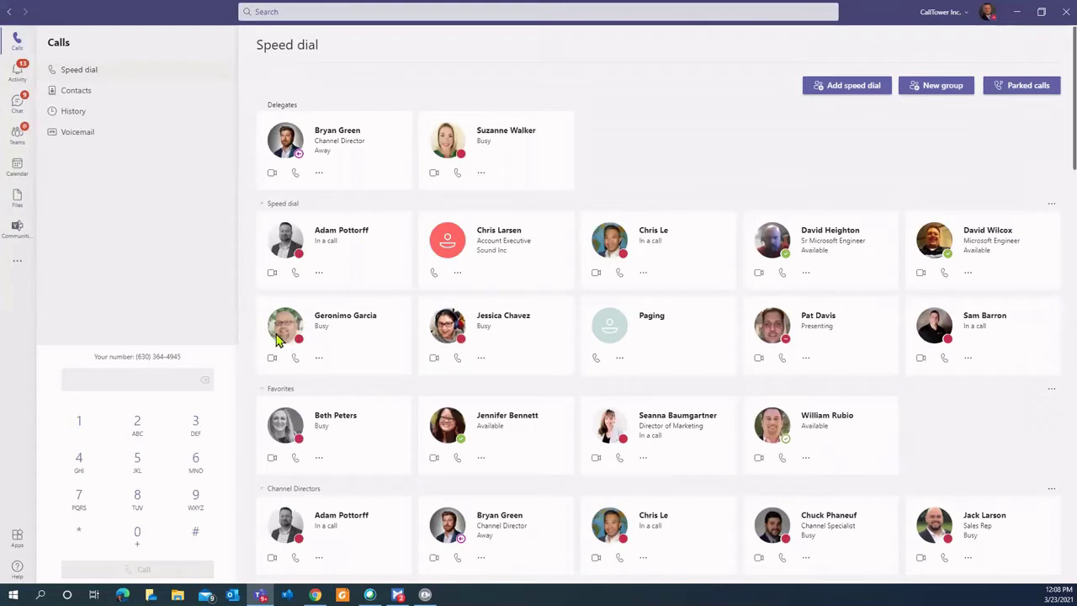
Look through the speed dial page's contact groups from Delegates down to Other Contacts.
click(131, 500)
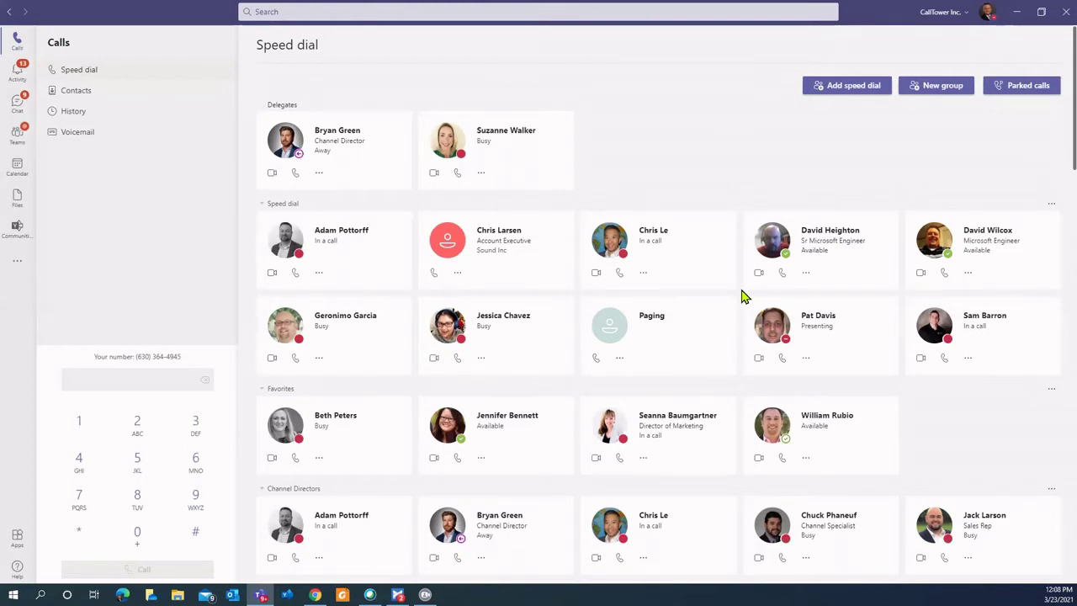
scroll(642, 291, down, 10)
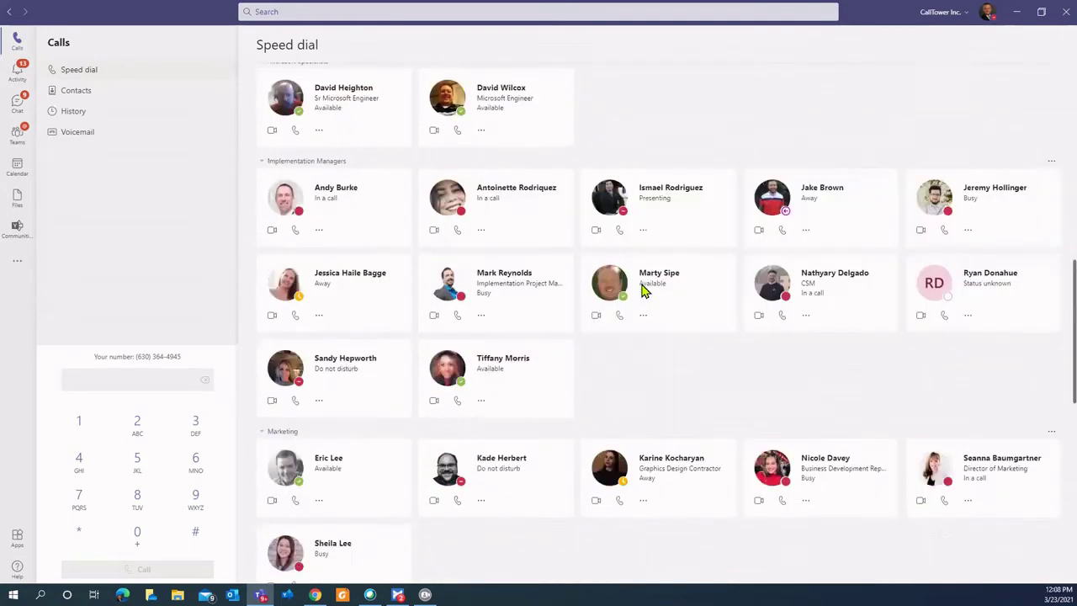
scroll(642, 291, down, 8)
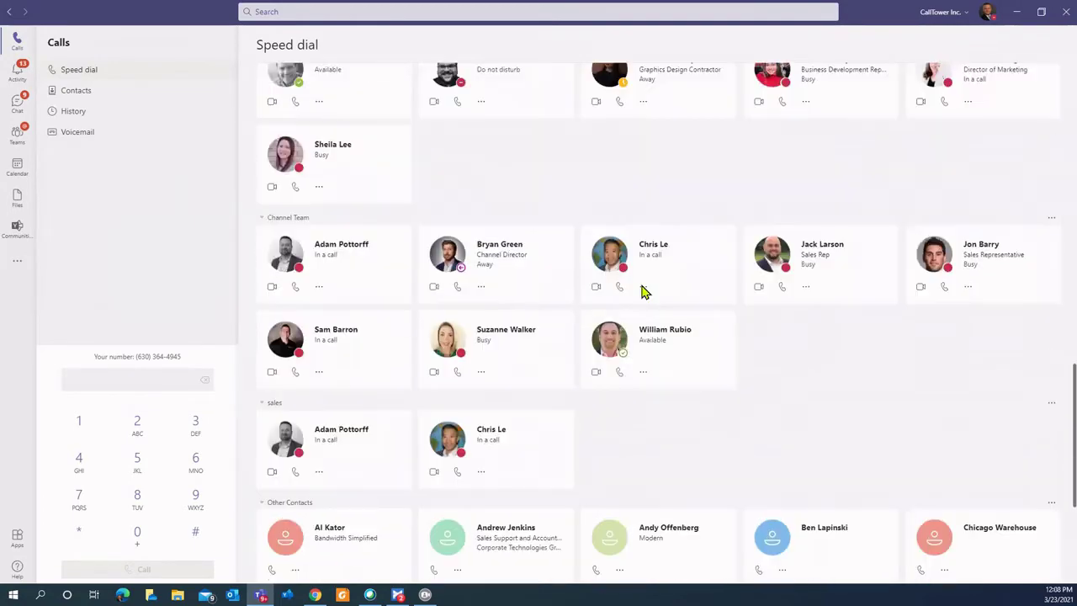
scroll(642, 291, up, 15)
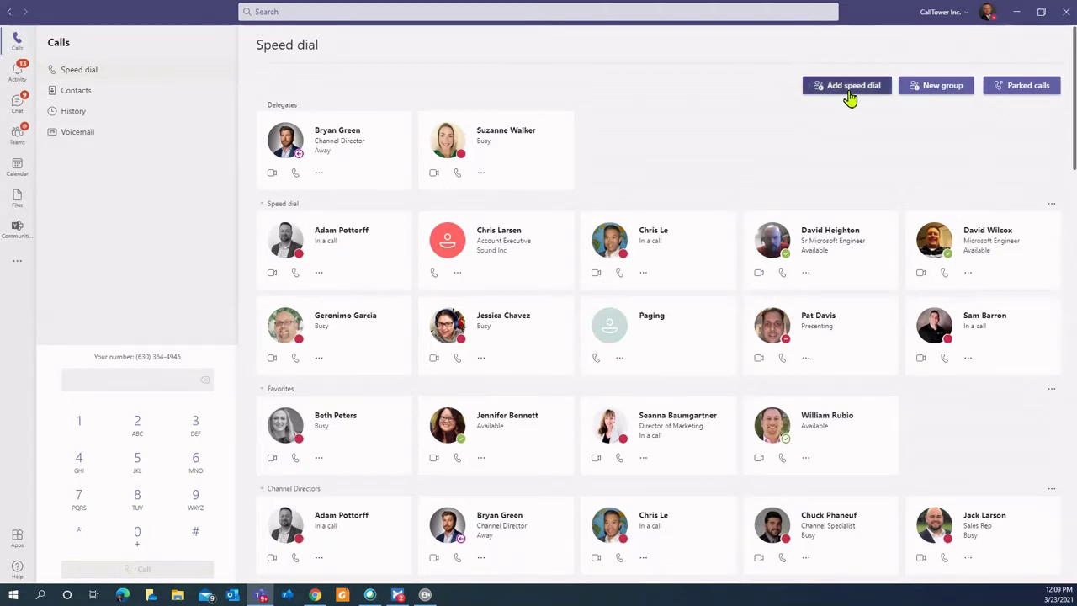
Examine the custom contact groups, including Channel Directors, Solution Architects, Account Management and Microsoft Specialists.
scroll(374, 427, down, 2)
scroll(353, 361, down, 2)
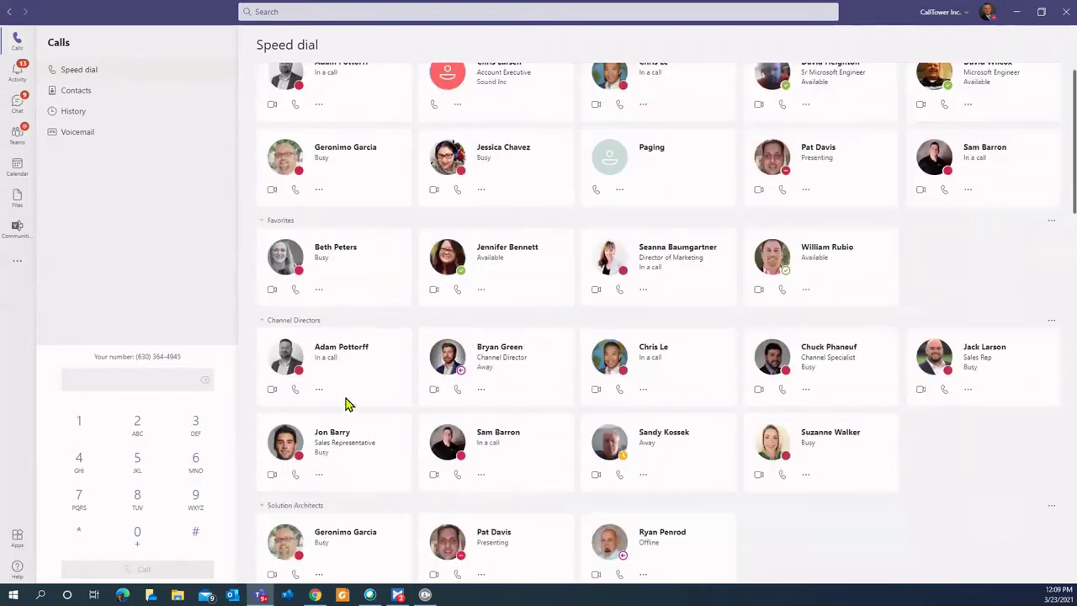
scroll(328, 303, down, 1)
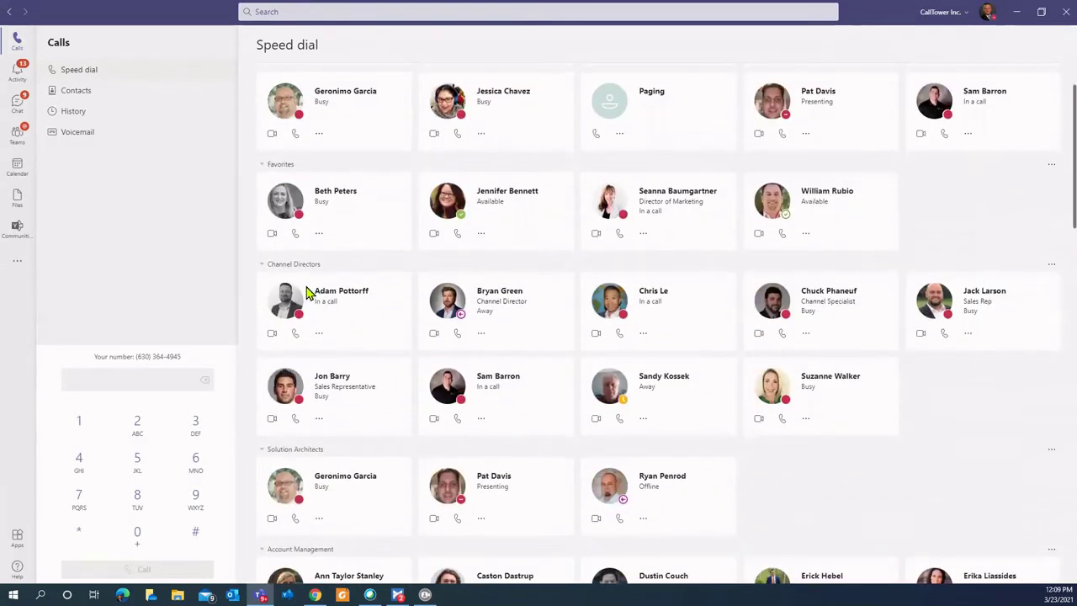
scroll(307, 421, down, 3)
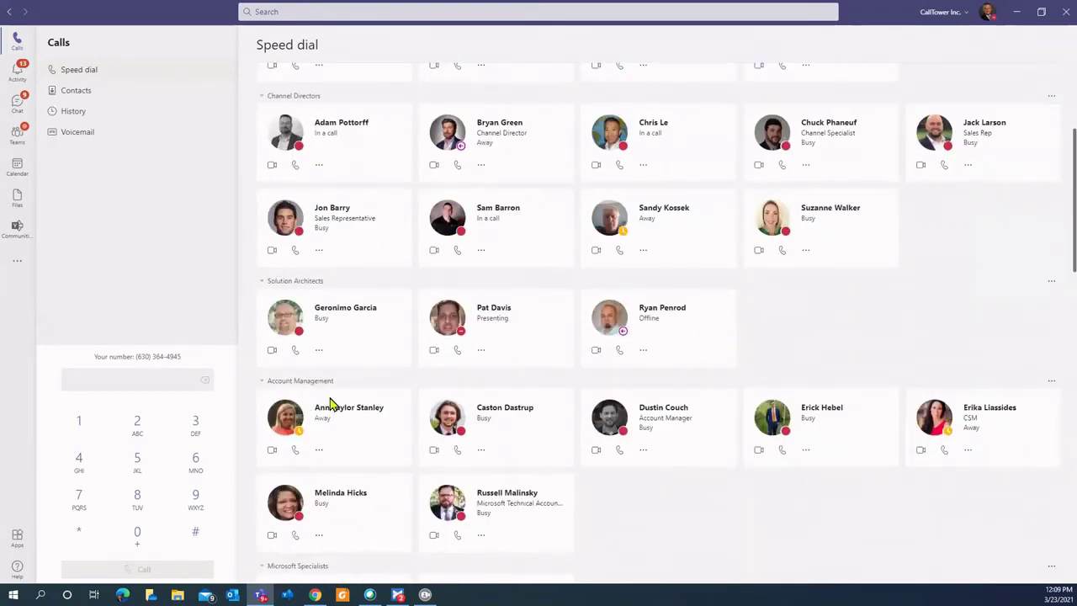
scroll(320, 395, down, 1)
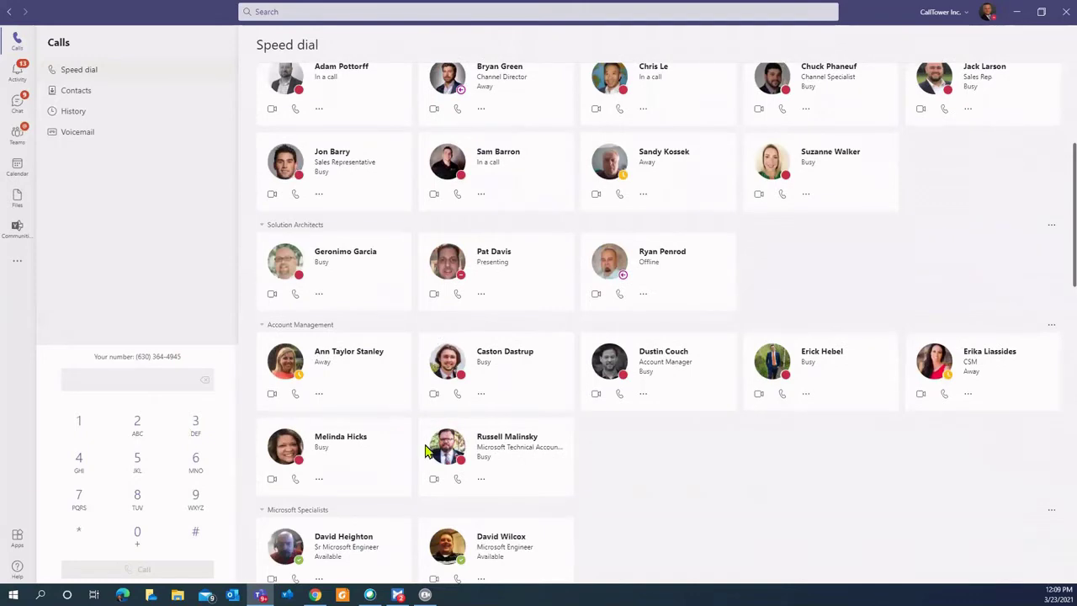
scroll(425, 446, down, 2)
scroll(424, 491, up, 10)
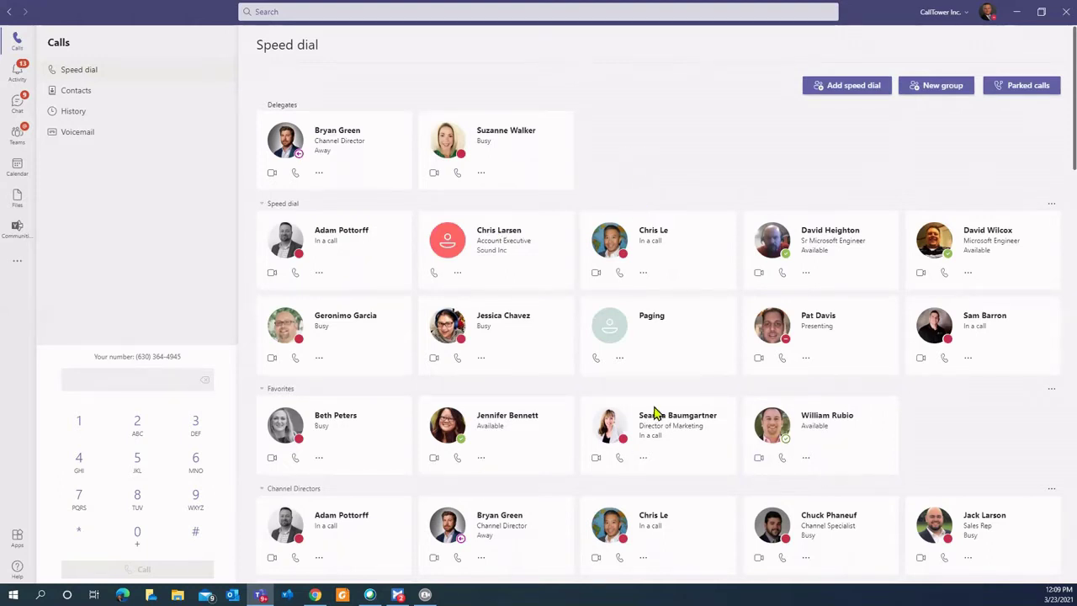
Open the global search suggestions from the speed dial page and dismiss them.
scroll(673, 253, down, 2)
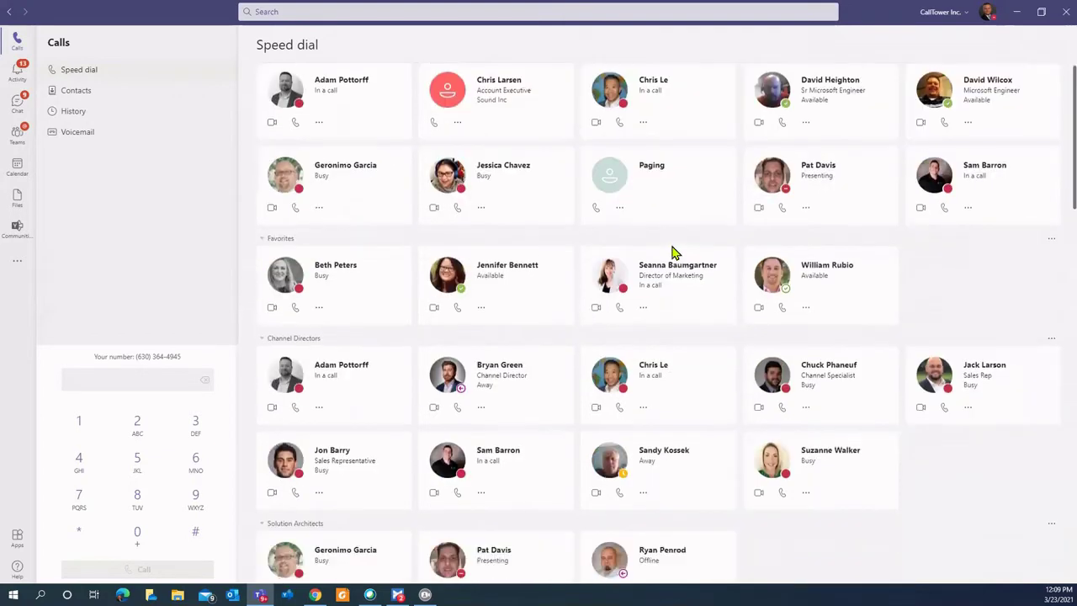
scroll(673, 252, down, 3)
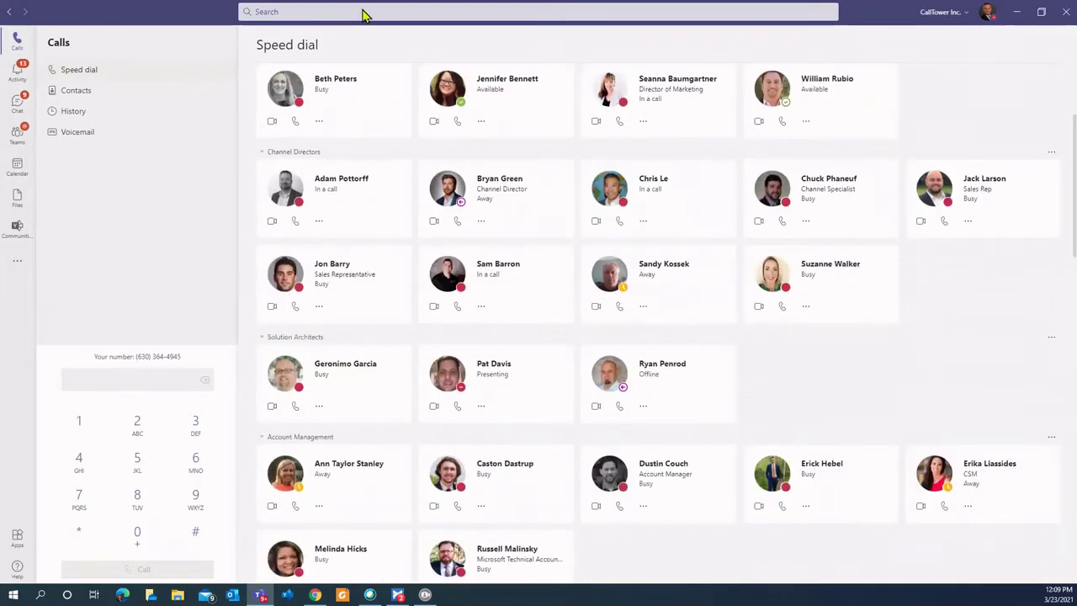
click(355, 12)
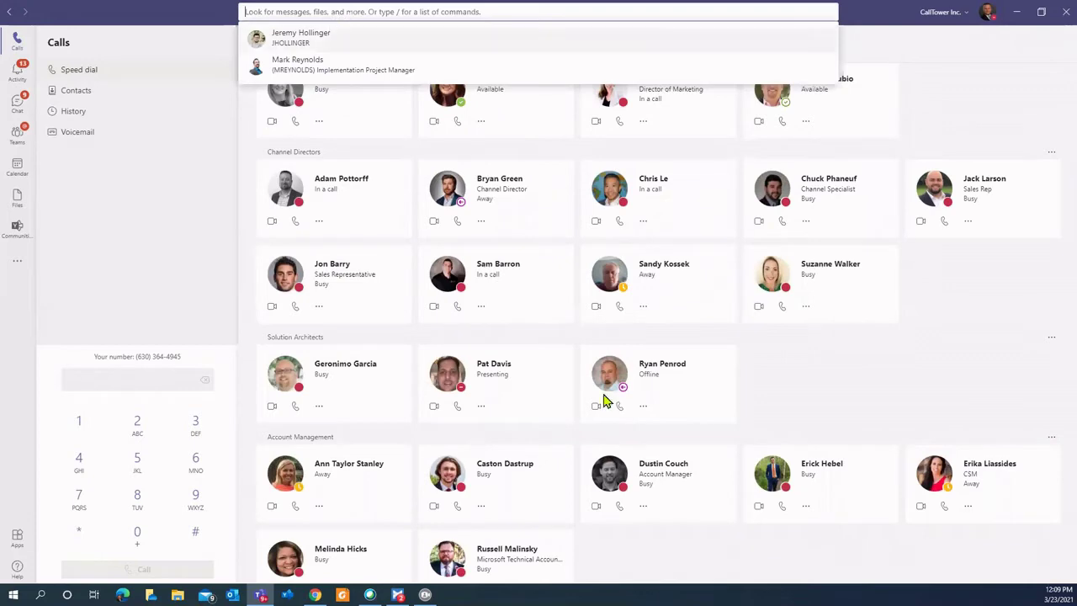
click(690, 561)
Check the presence status of the contacts in the Implementation Managers and Marketing groups.
scroll(530, 525, down, 2)
scroll(530, 524, down, 6)
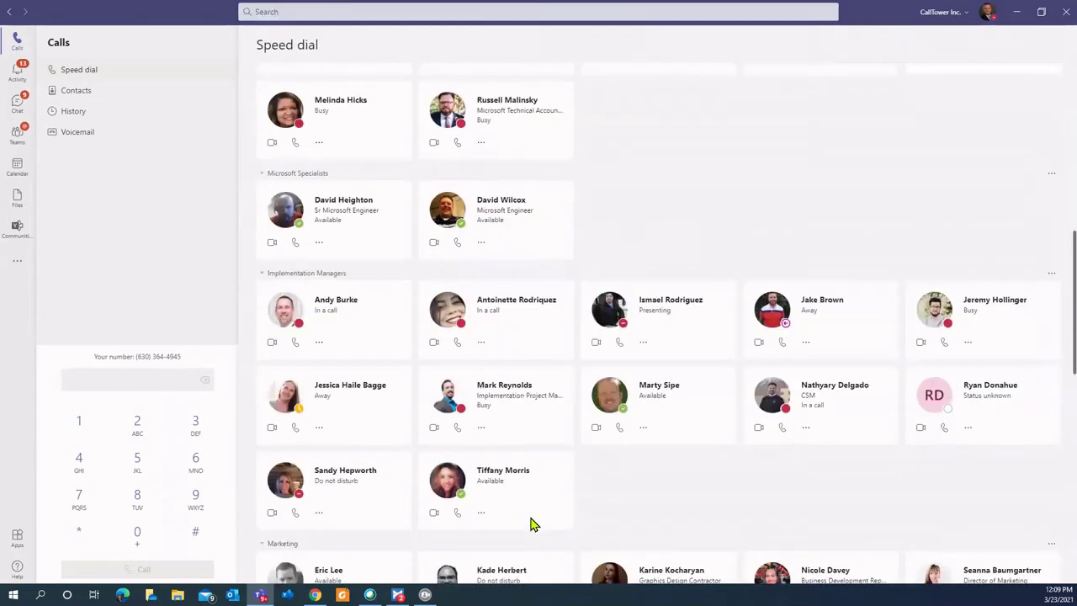
scroll(530, 524, down, 3)
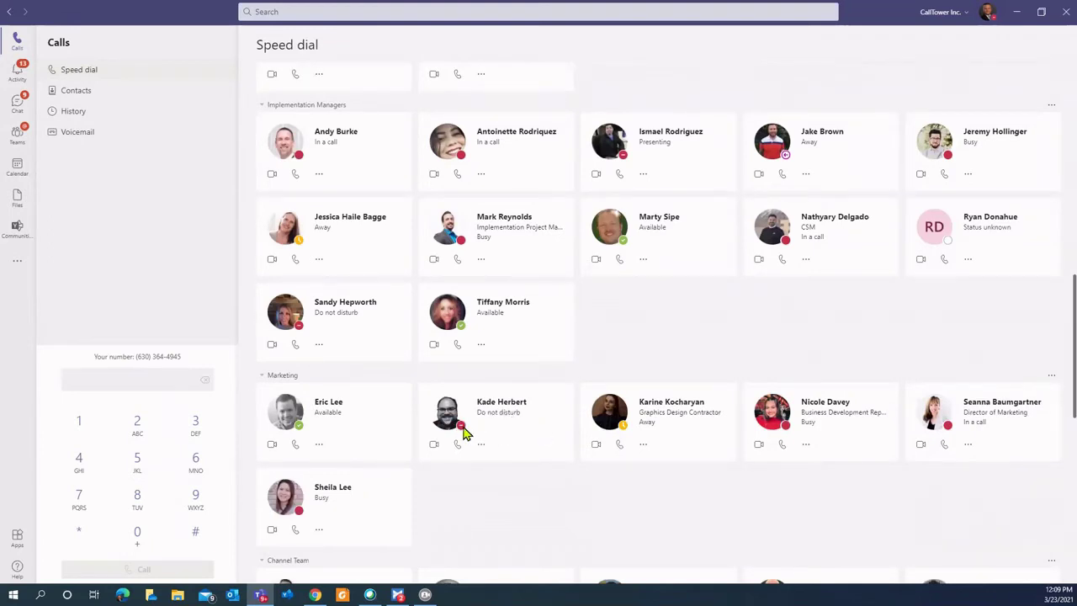
mouse_move(464, 431)
scroll(740, 380, up, 10)
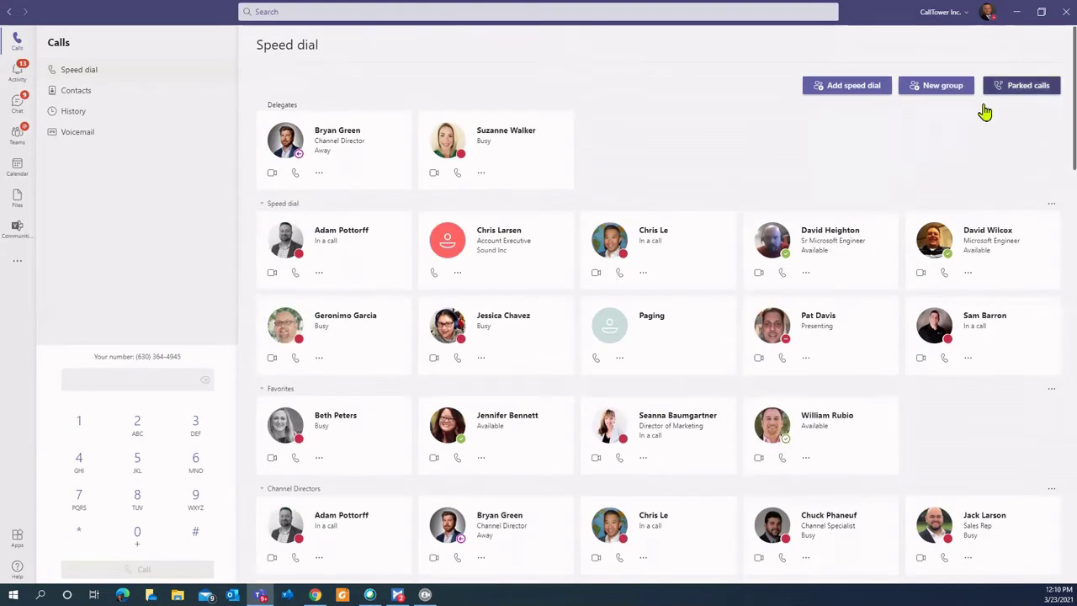
Show the additional options for the second contact in the Marketing group.
scroll(514, 486, down, 10)
scroll(514, 488, down, 3)
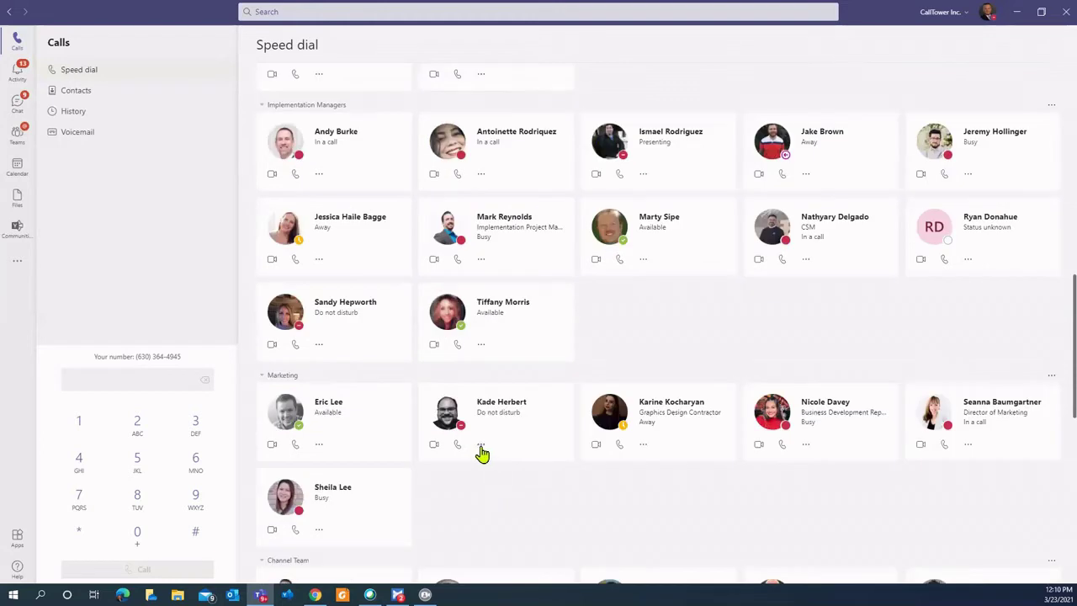
click(482, 446)
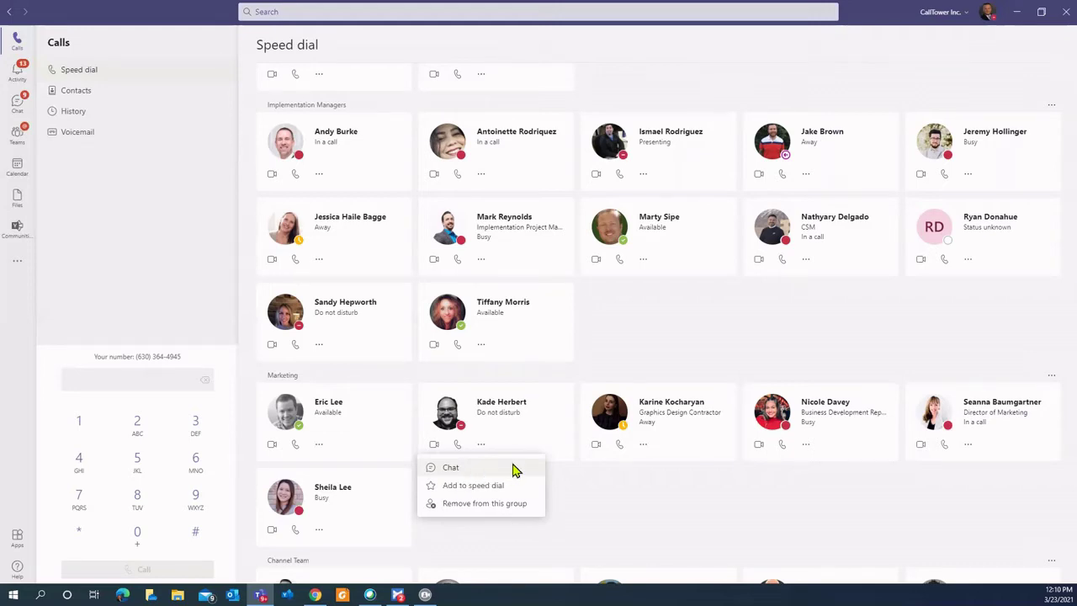
Open the prompt for picking up a parked call, enter 10 as the code, and cancel it.
scroll(705, 431, up, 6)
scroll(705, 430, up, 5)
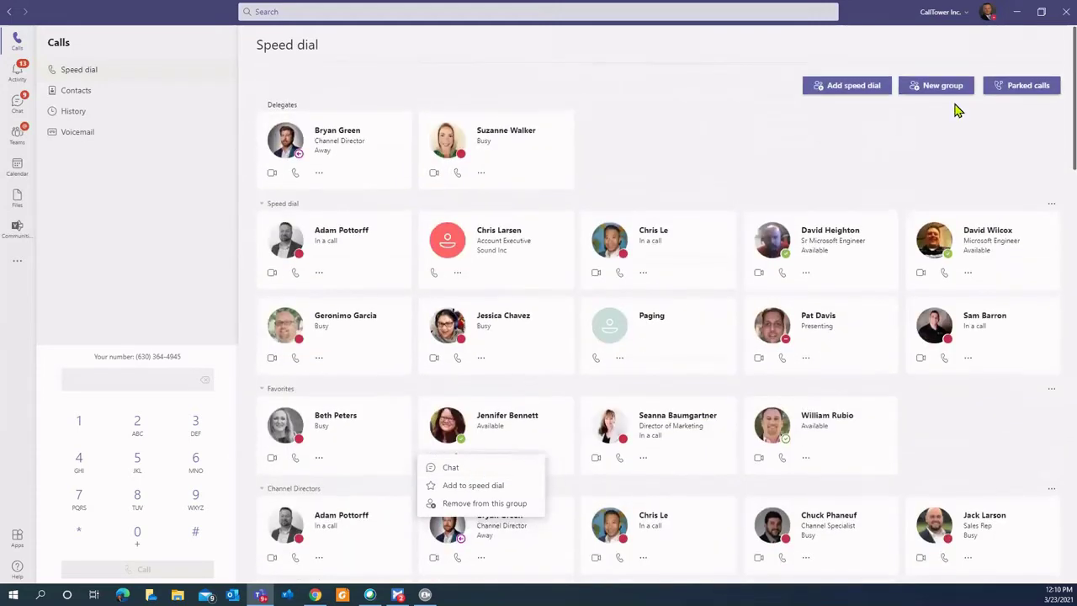
click(924, 147)
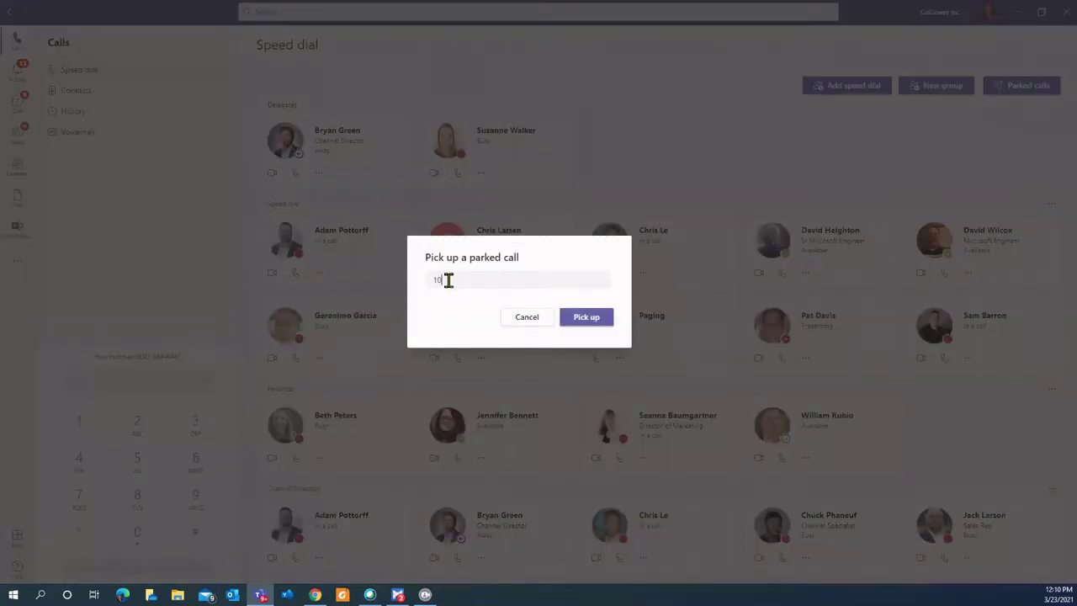
click(539, 322)
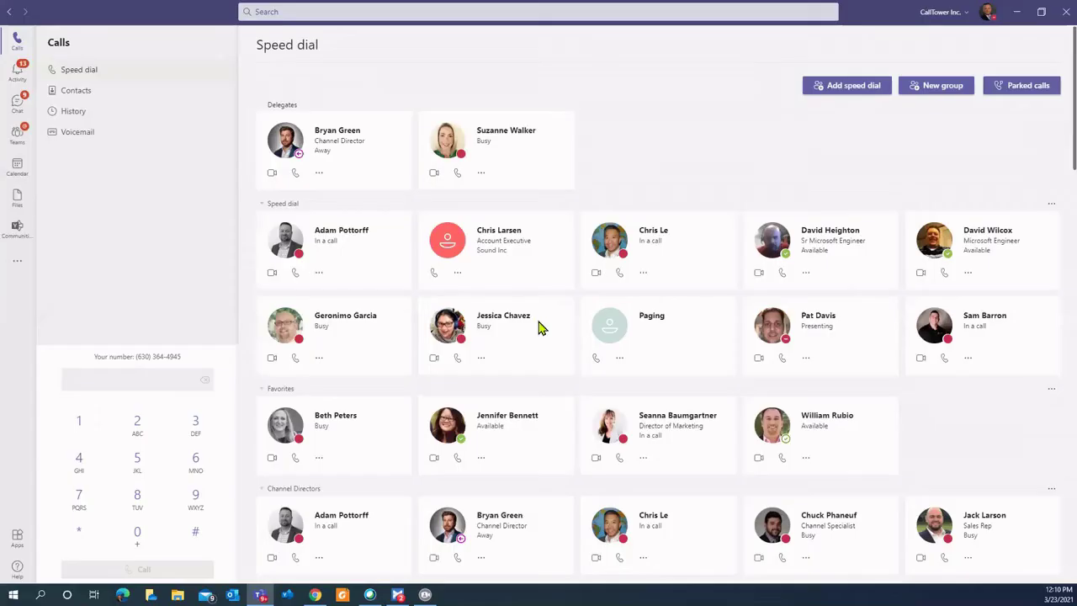
View the additional options and the contact card of the person just before Paging in the Speed dial group, and close them.
click(482, 359)
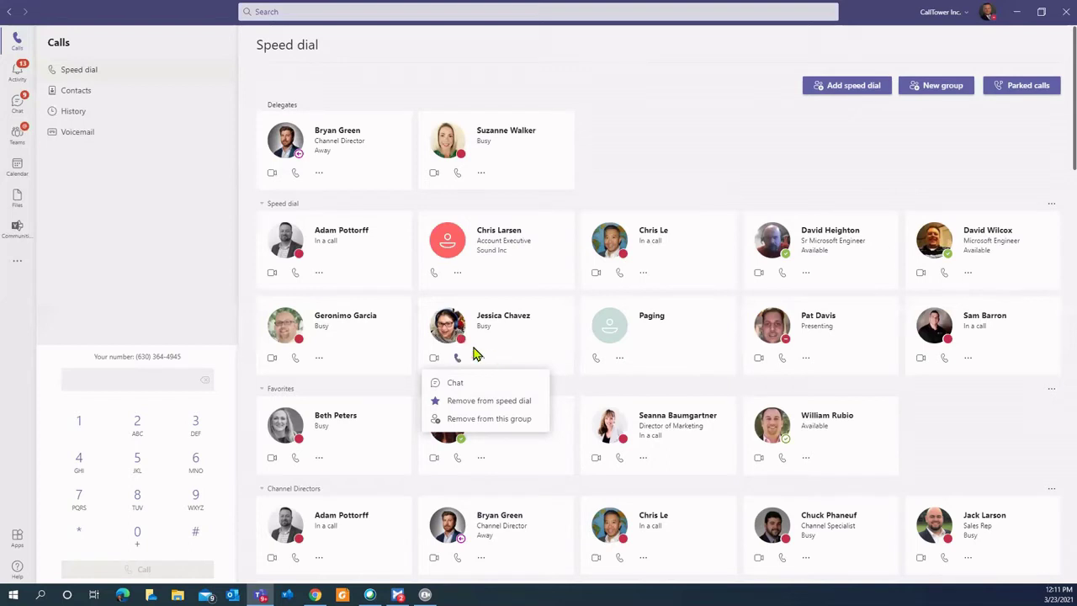
click(648, 175)
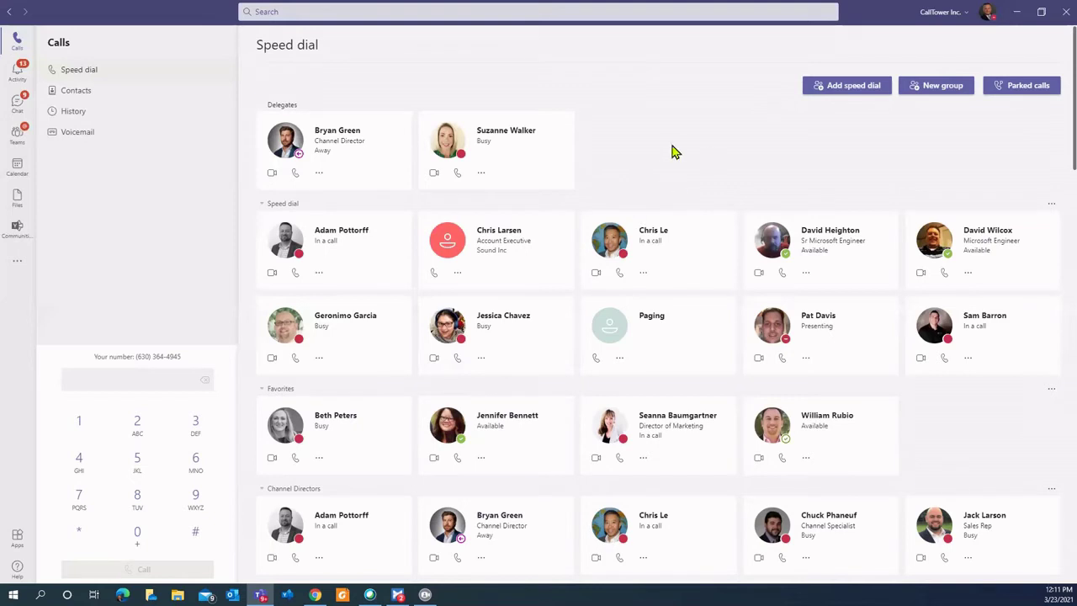
click(481, 358)
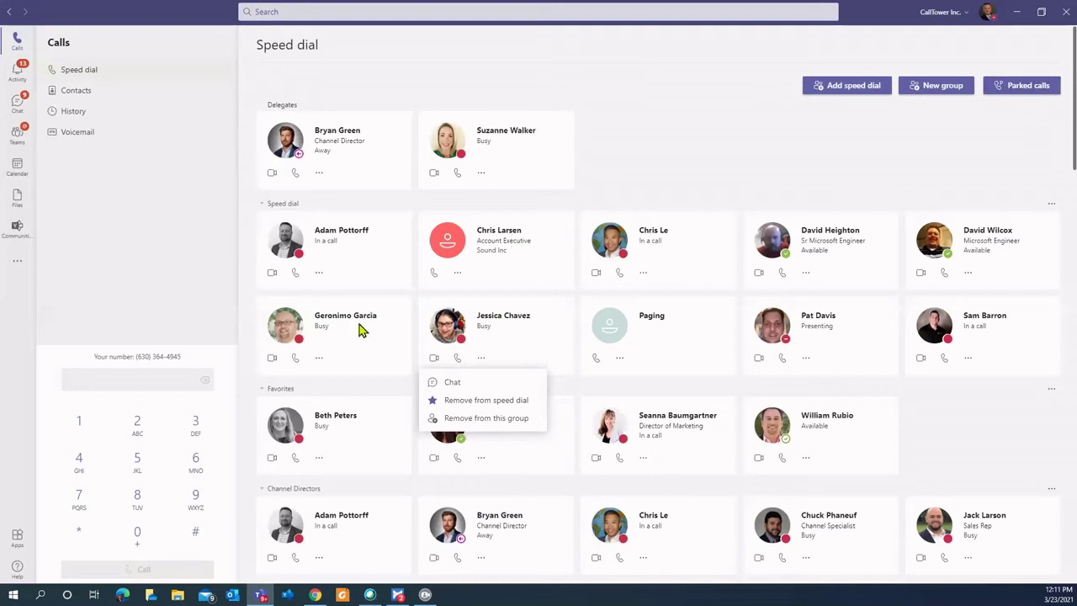
mouse_move(432, 337)
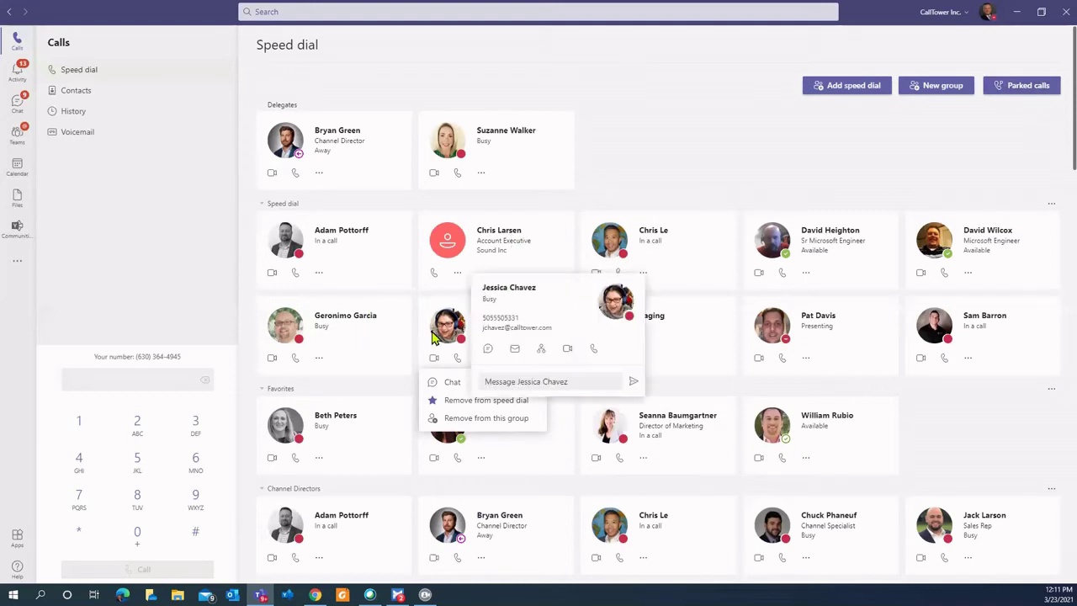
click(639, 170)
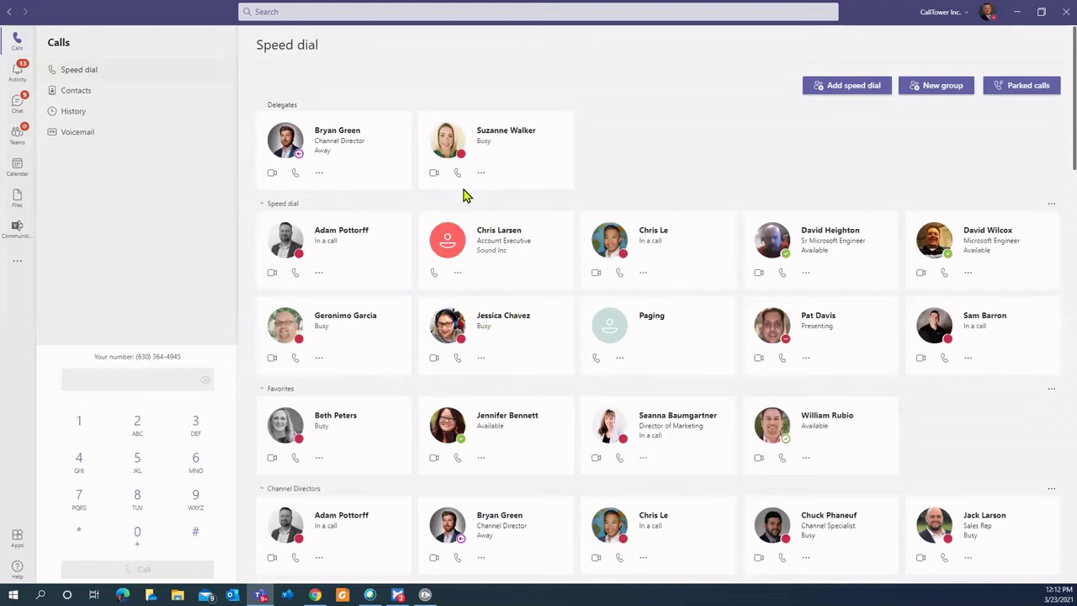
Check the second delegate's additional options and review the contact groups down to Suggested contacts.
mouse_move(290, 154)
click(481, 173)
scroll(724, 282, down, 15)
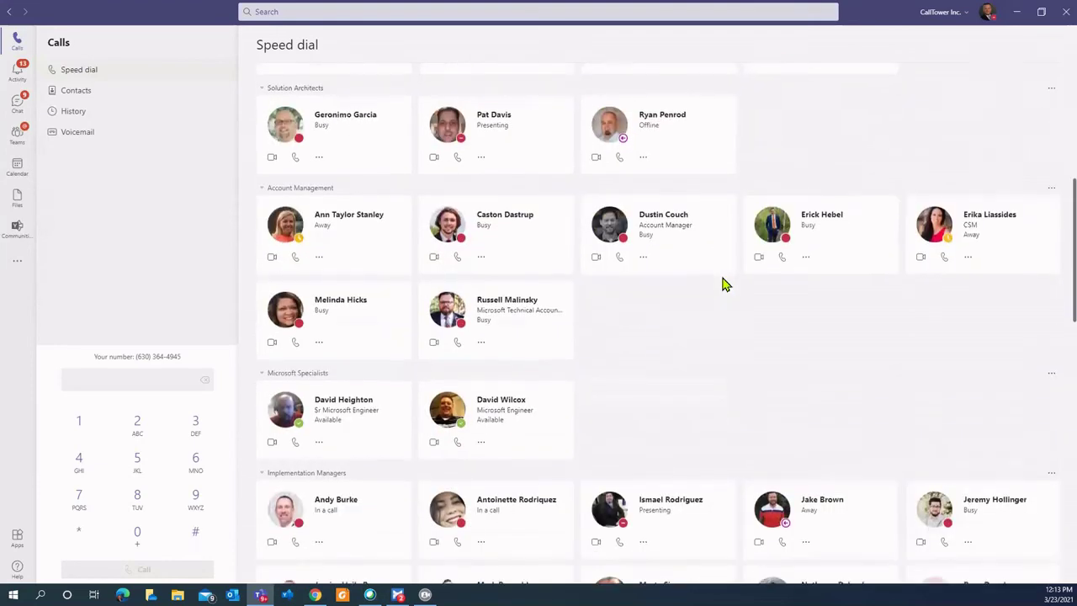
scroll(721, 286, down, 5)
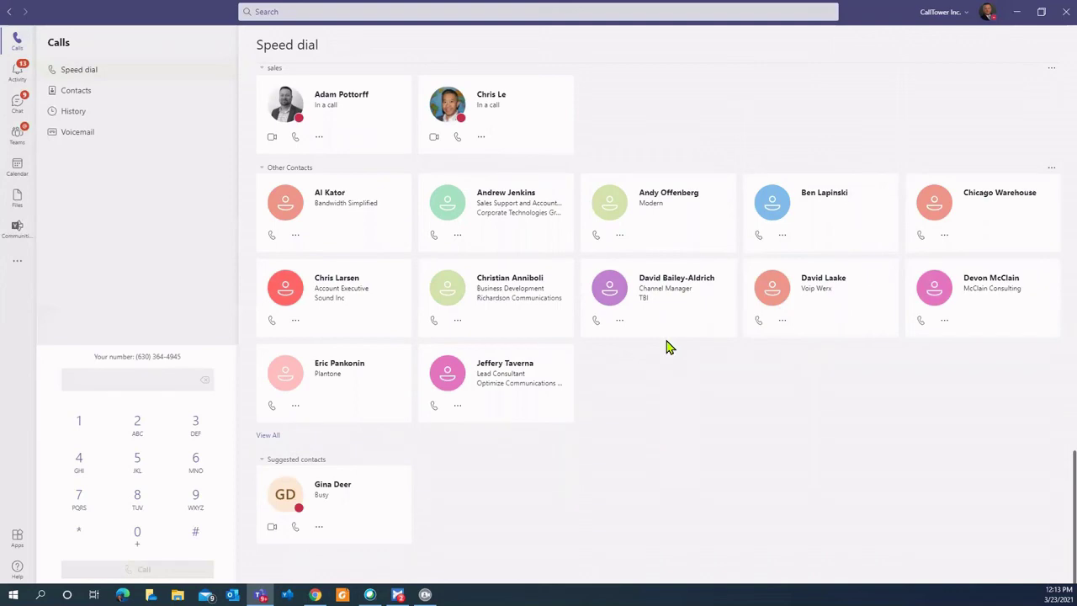
scroll(472, 330, up, 3)
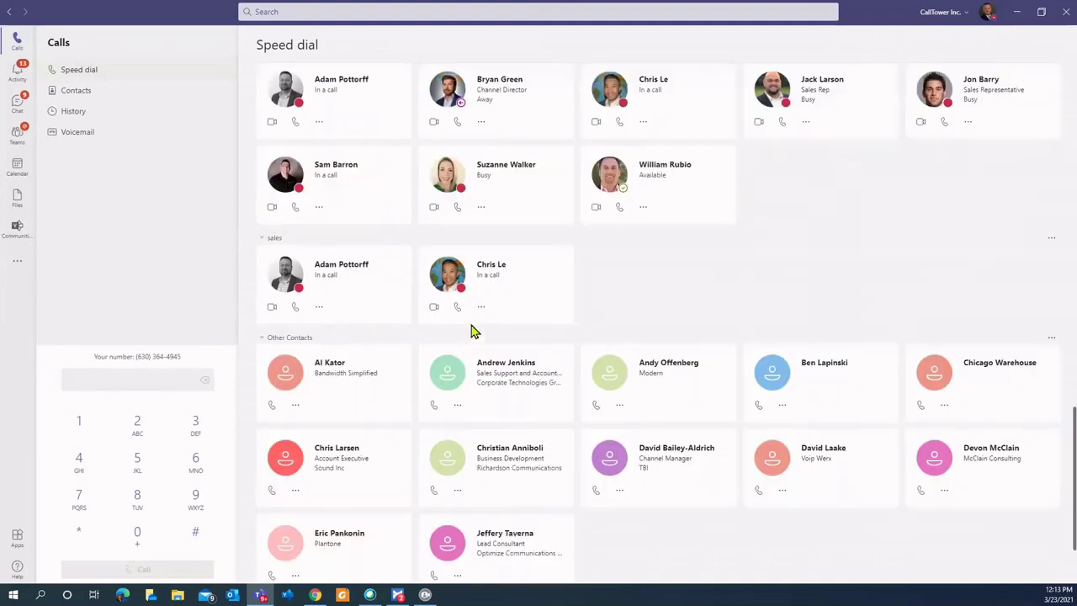
scroll(472, 331, up, 15)
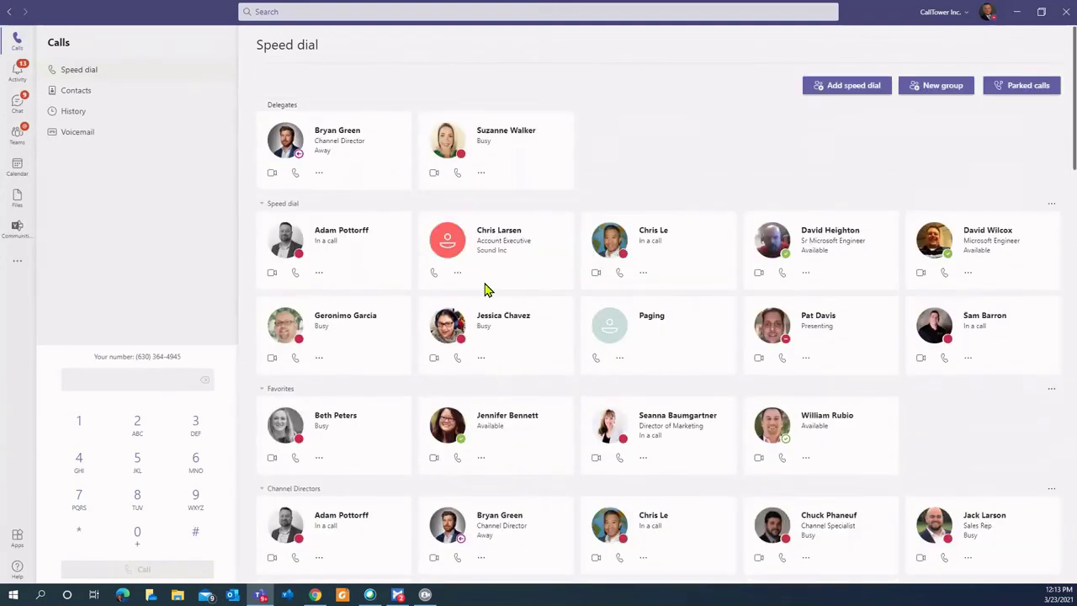
View the recent people suggested by the global search, and the contact card of the Paging speed dial entry.
click(350, 12)
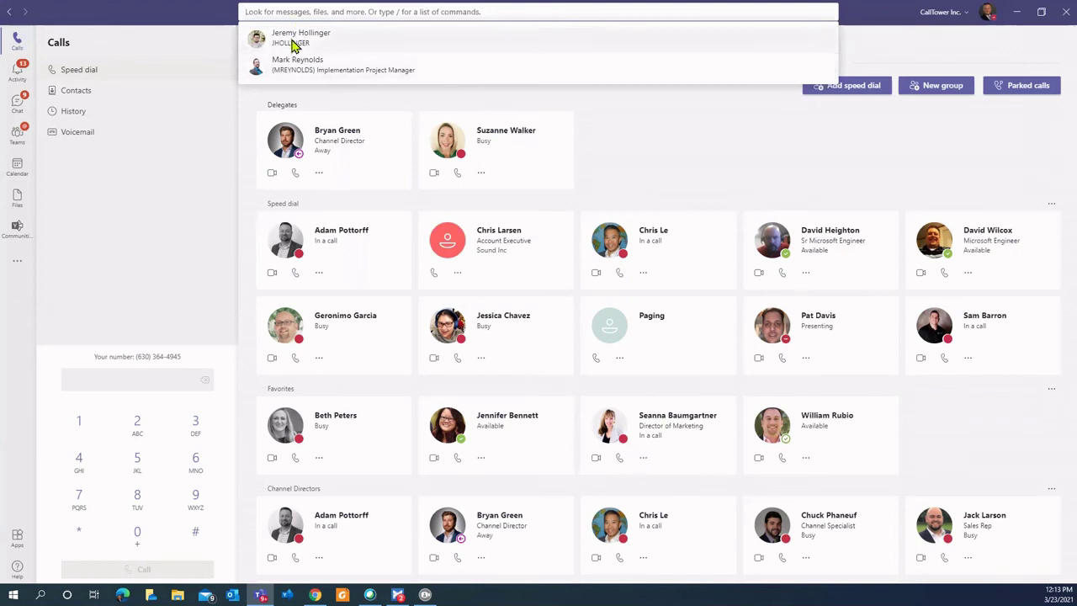
click(671, 156)
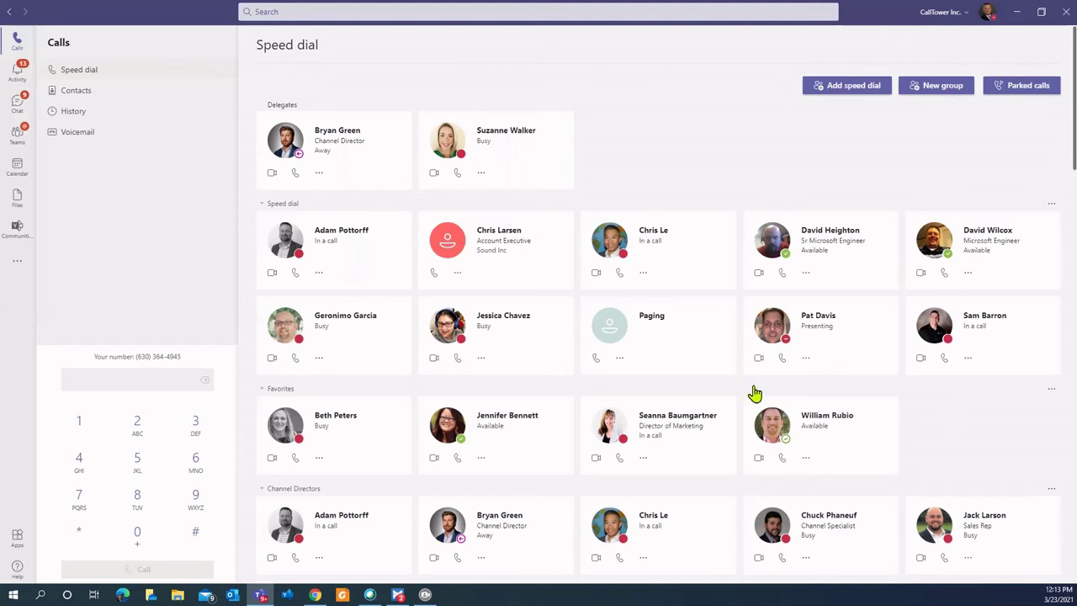
mouse_move(637, 340)
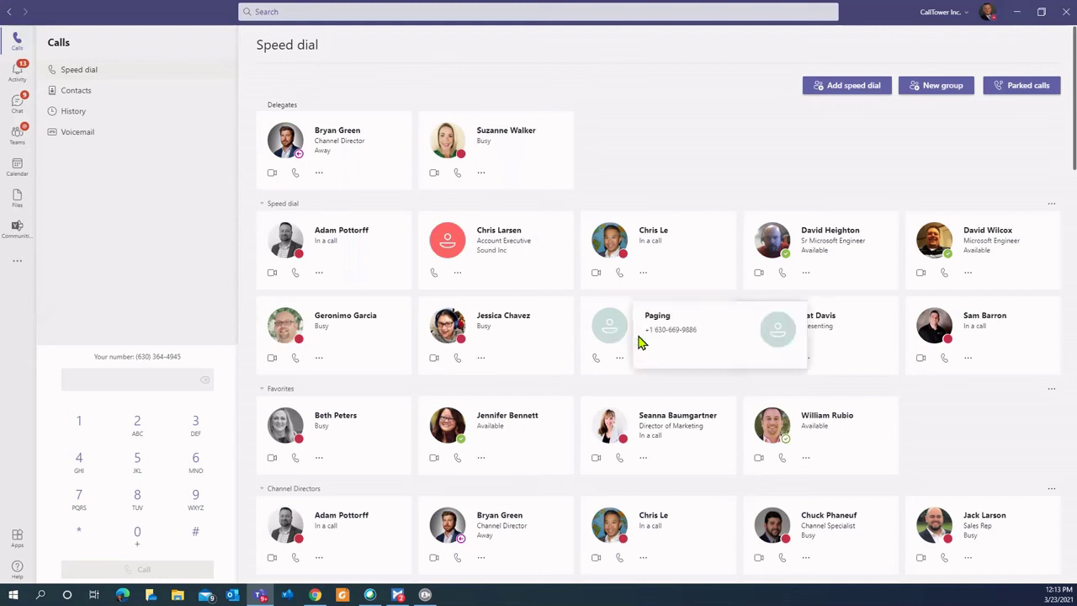